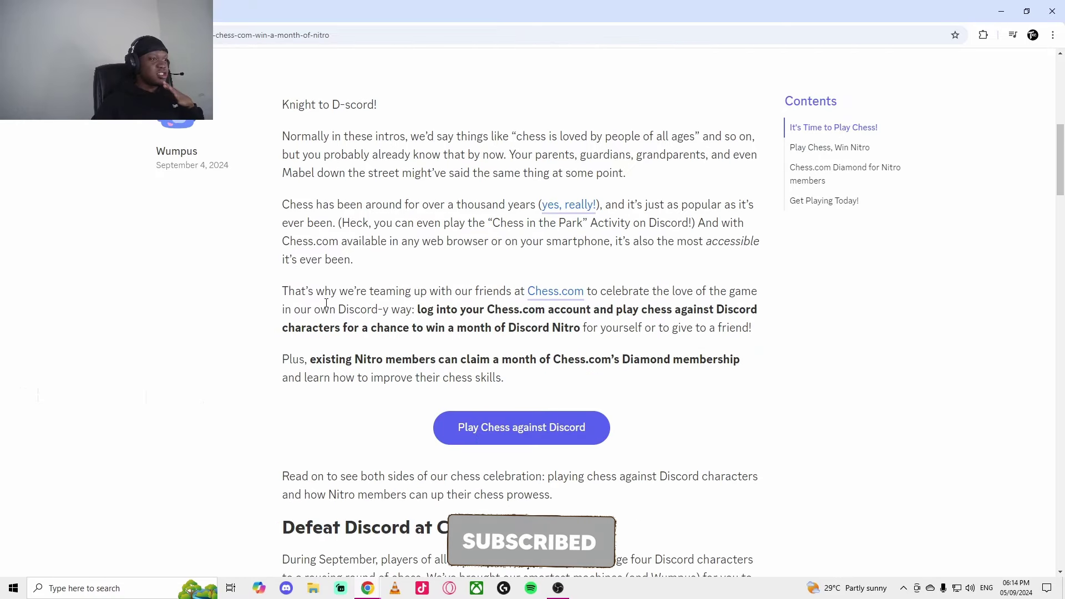
- Read the article's explanation of how playing chess against Discord characters can win a month of Nitro
left_click_drag(337, 290, 433, 312)
left_click(356, 311)
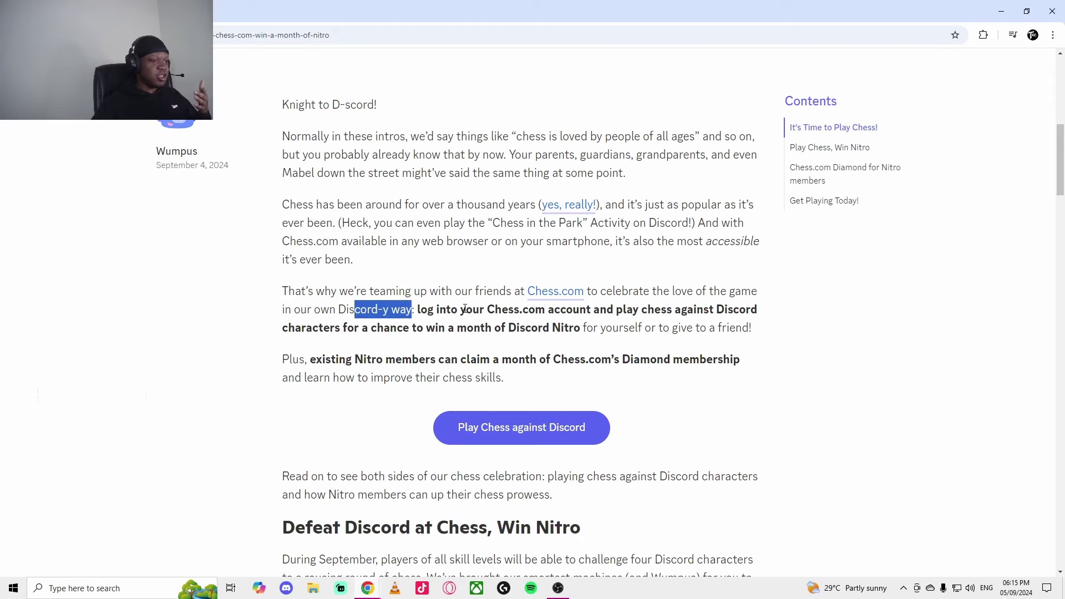
scroll(458, 311, "down", 4)
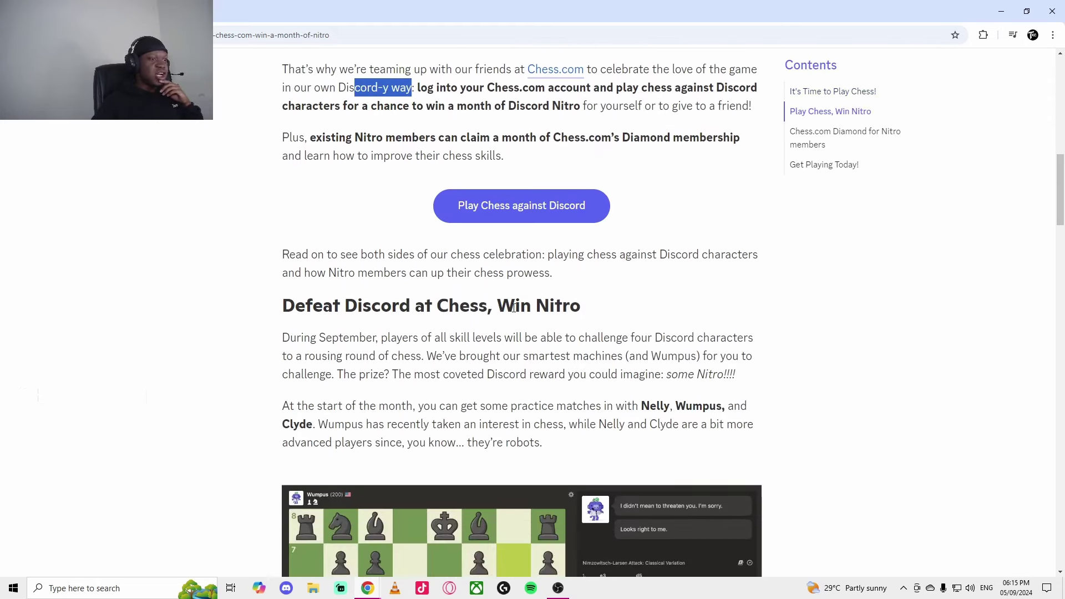
left_click_drag(514, 308, 612, 317)
left_click(535, 315)
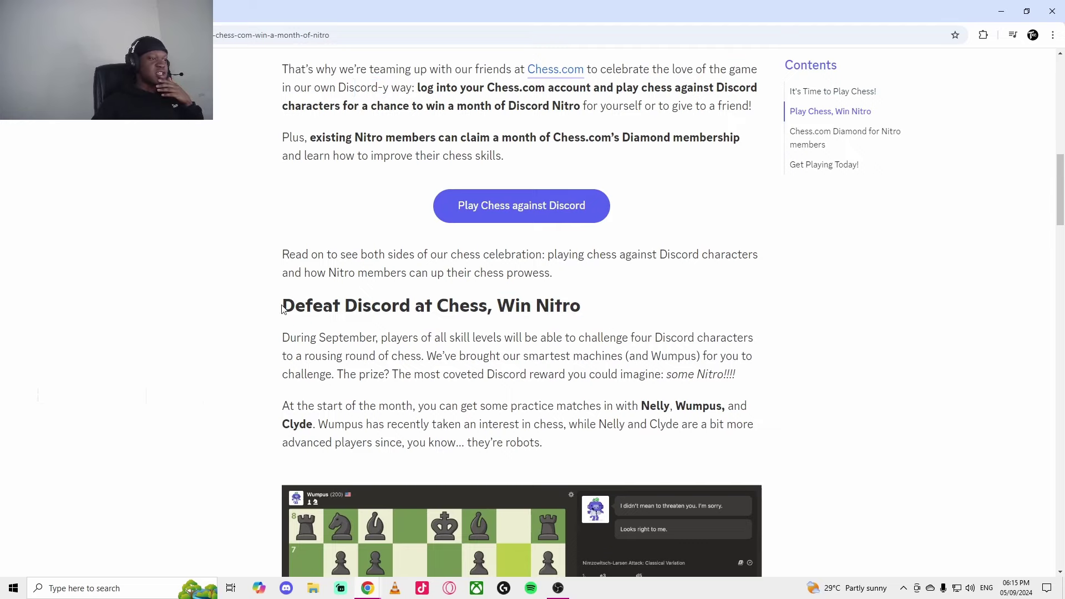
left_click_drag(282, 309, 488, 305)
scroll(383, 455, "down", 4)
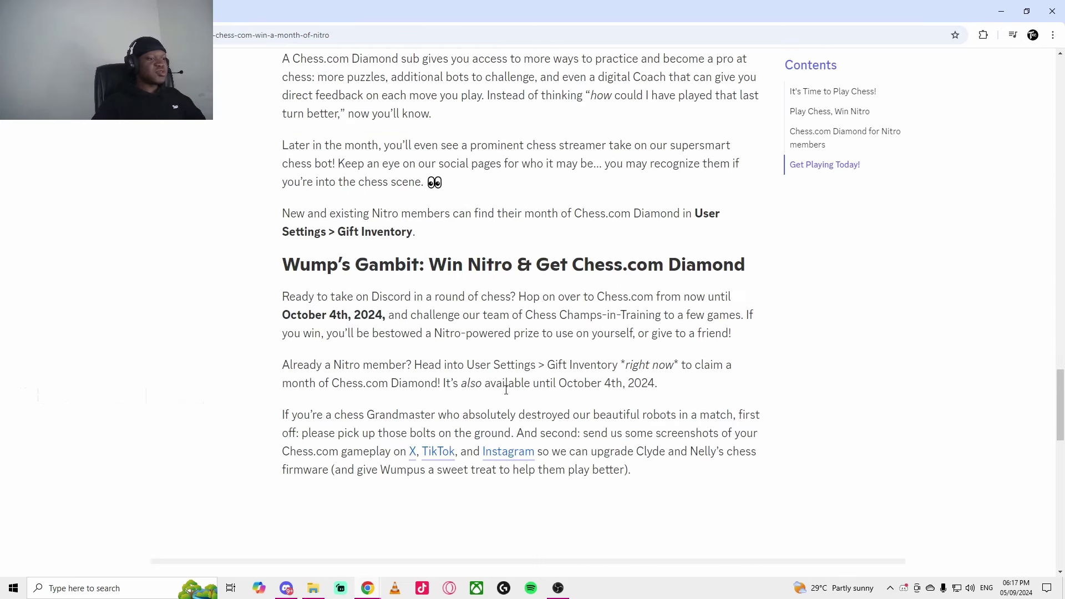
- Check today's date against the offer's October 4th, 2024 deadline and read how existing Nitro members claim Chess.com Diamond
left_click(1015, 588)
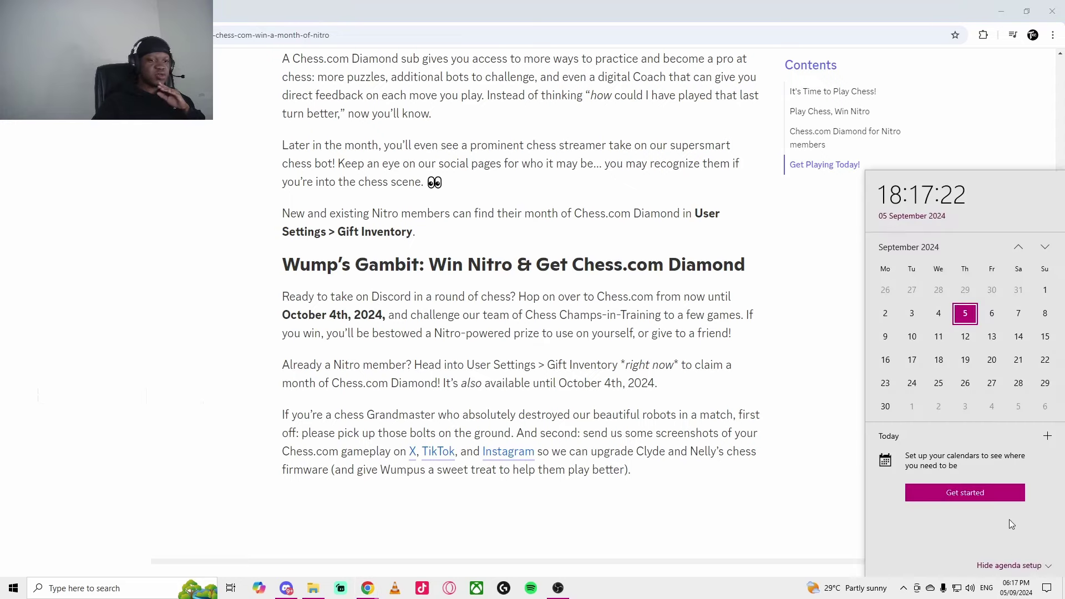
left_click(554, 383)
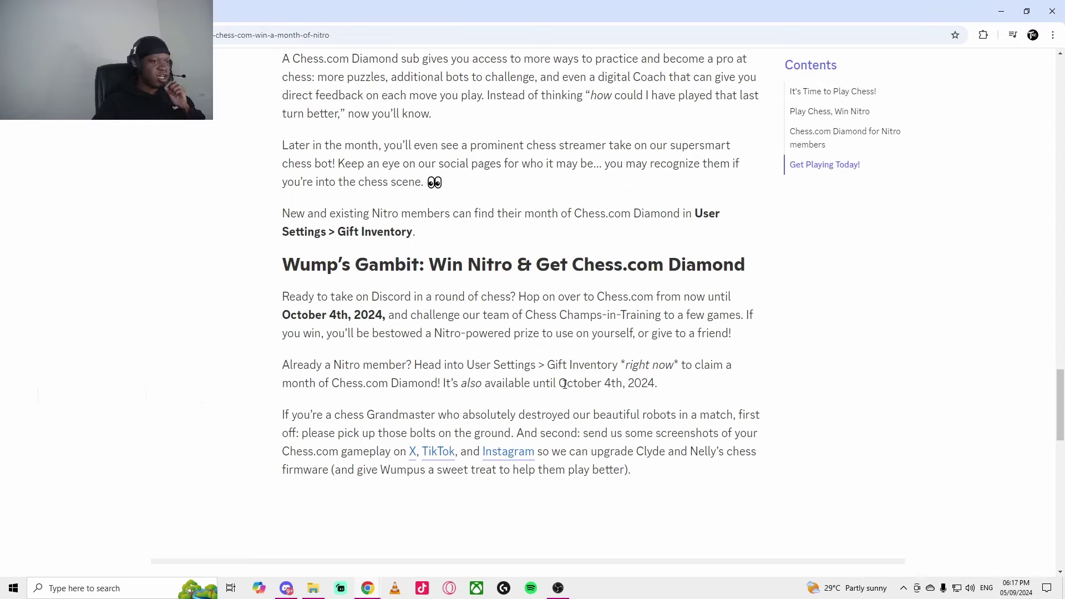
left_click_drag(577, 382, 648, 383)
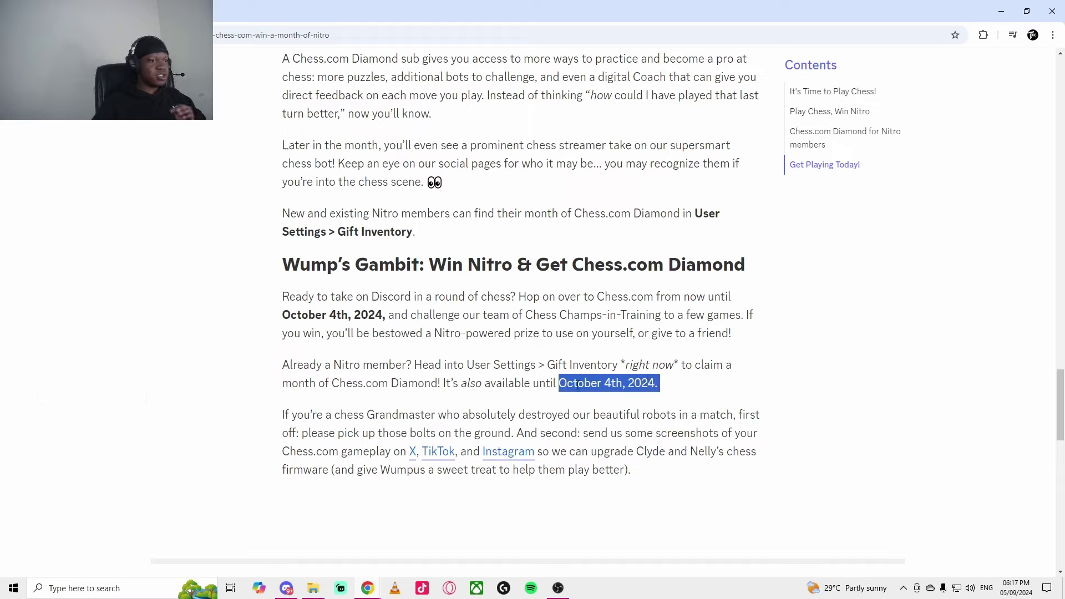
left_click_drag(331, 367, 391, 366)
left_click_drag(493, 364, 619, 365)
left_click_drag(638, 364, 686, 364)
left_click(340, 386)
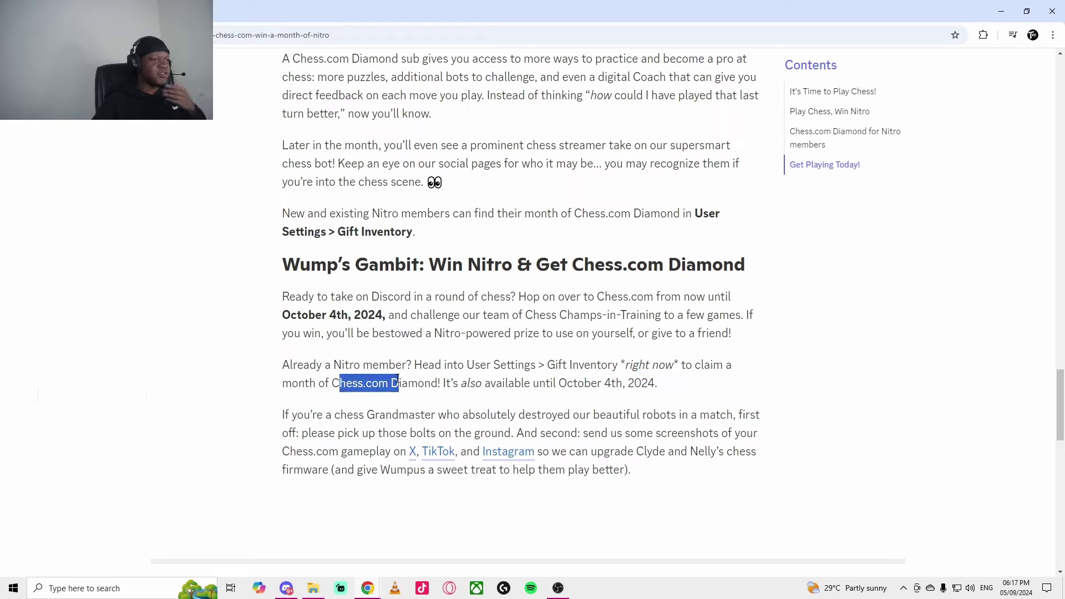
left_click_drag(298, 383, 368, 383)
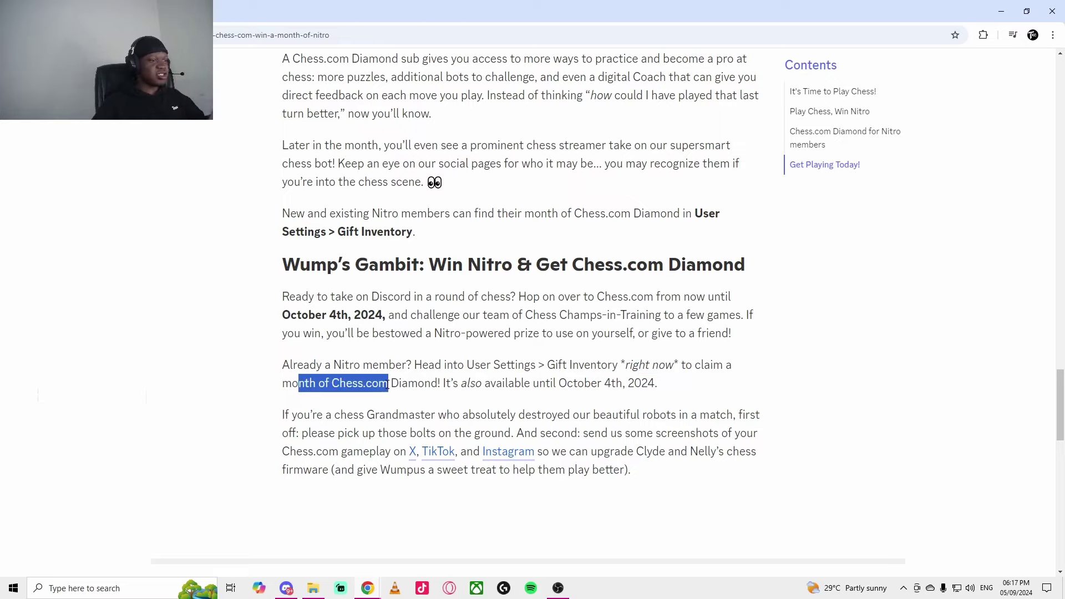
- Open the chess game against Discord from the article and sign up for Chess.com with Google
scroll(388, 384, "up", 10)
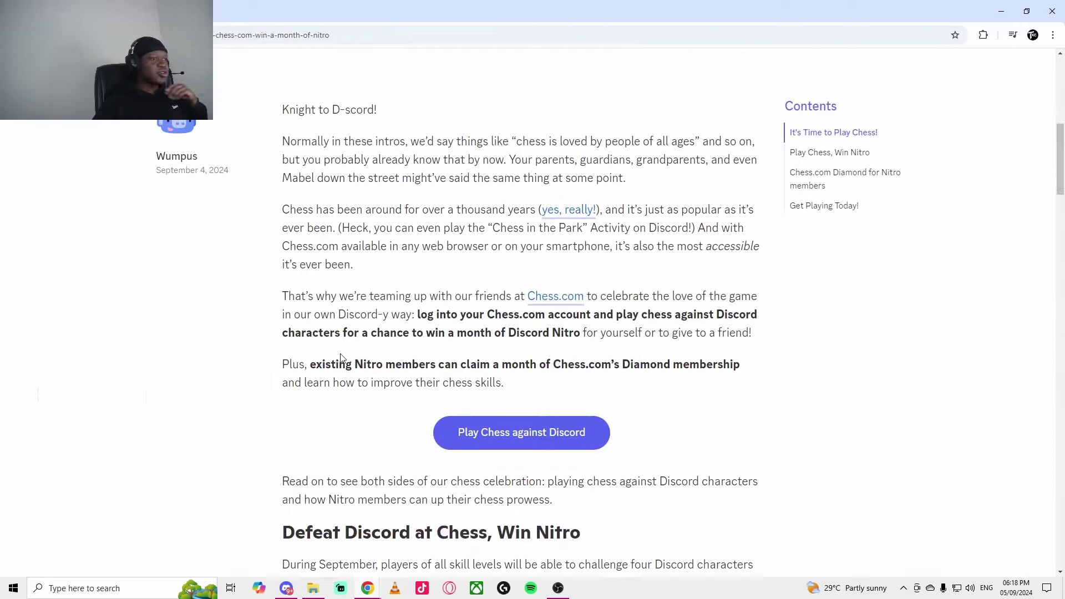
scroll(344, 374, "up", 15)
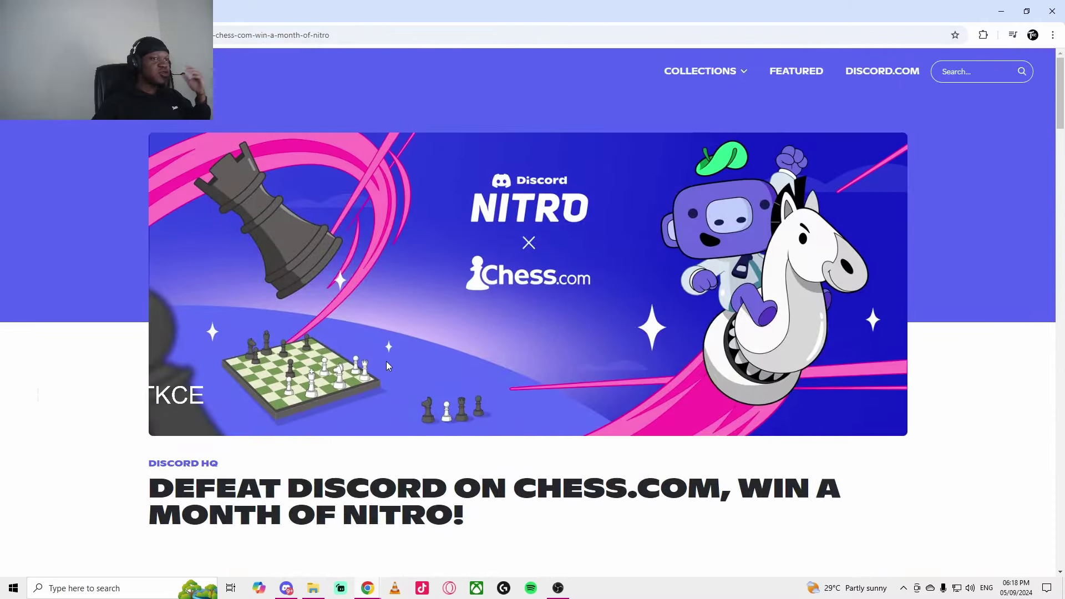
scroll(449, 294, "down", 10)
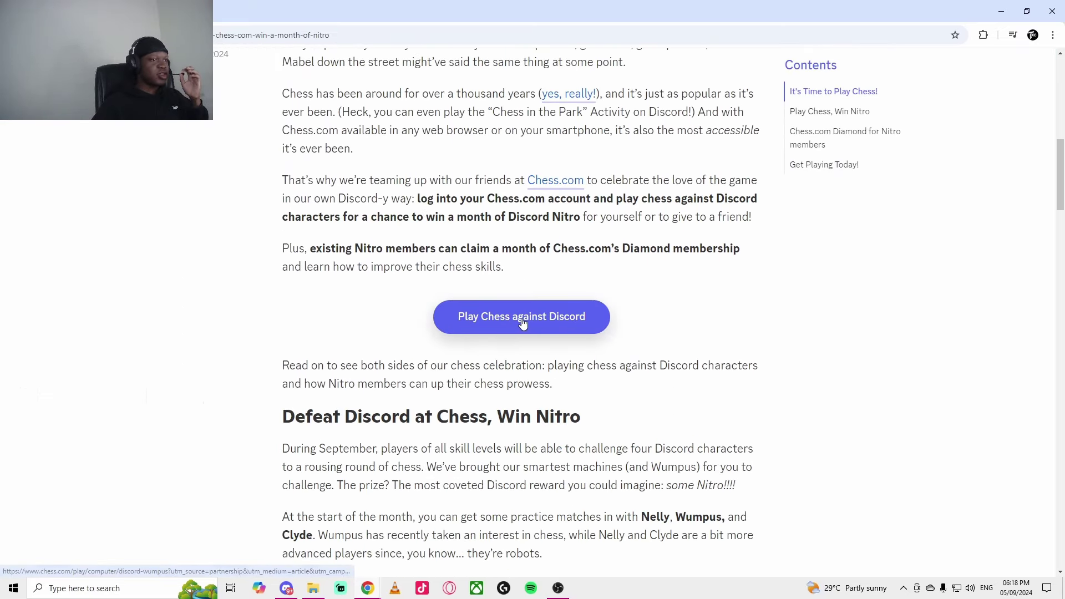
left_click(521, 318)
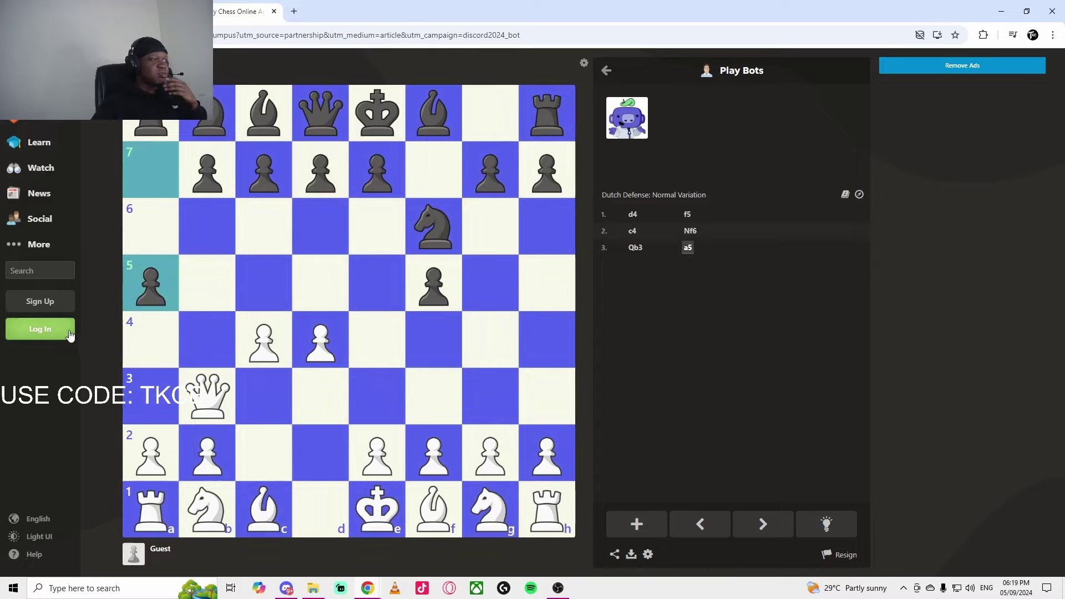
left_click(46, 303)
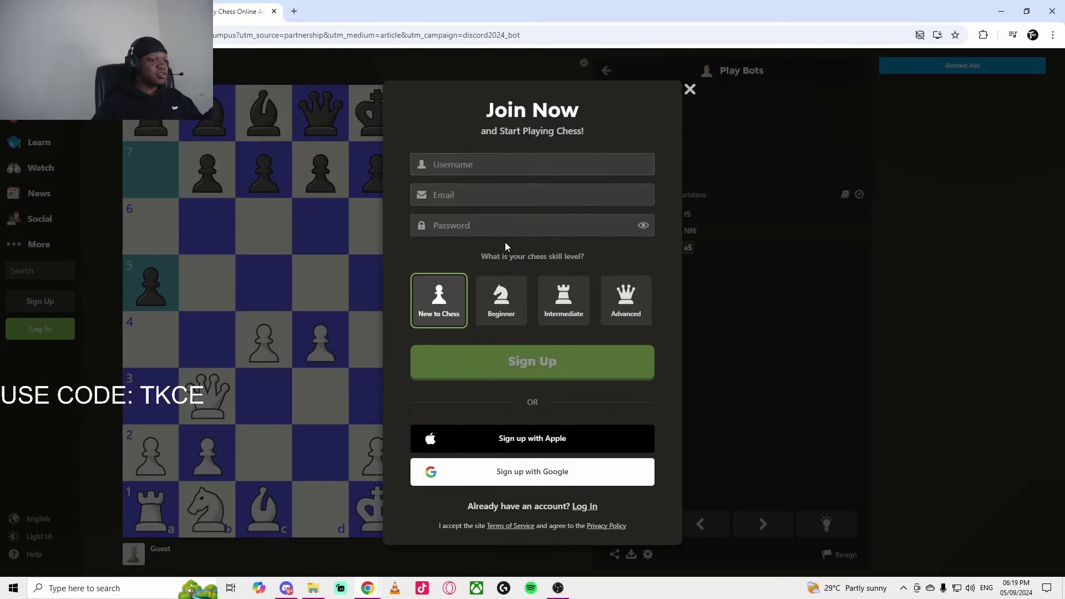
left_click(503, 472)
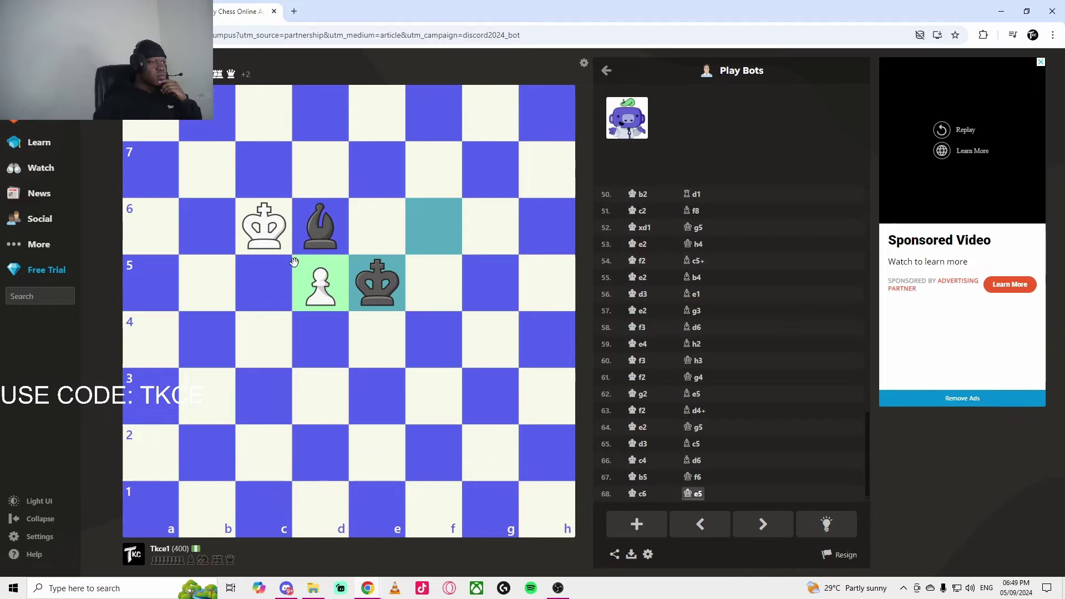
- Move the white king from c6 to d7 in the bot game and claim the Discord Nitro reward
left_click_drag(267, 232, 312, 171)
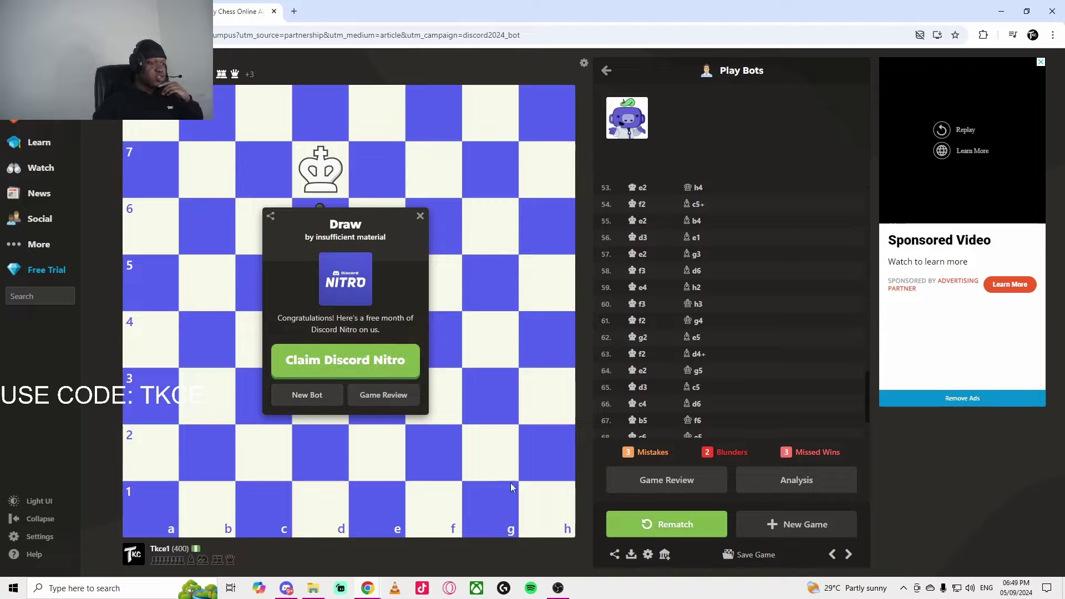
left_click(349, 362)
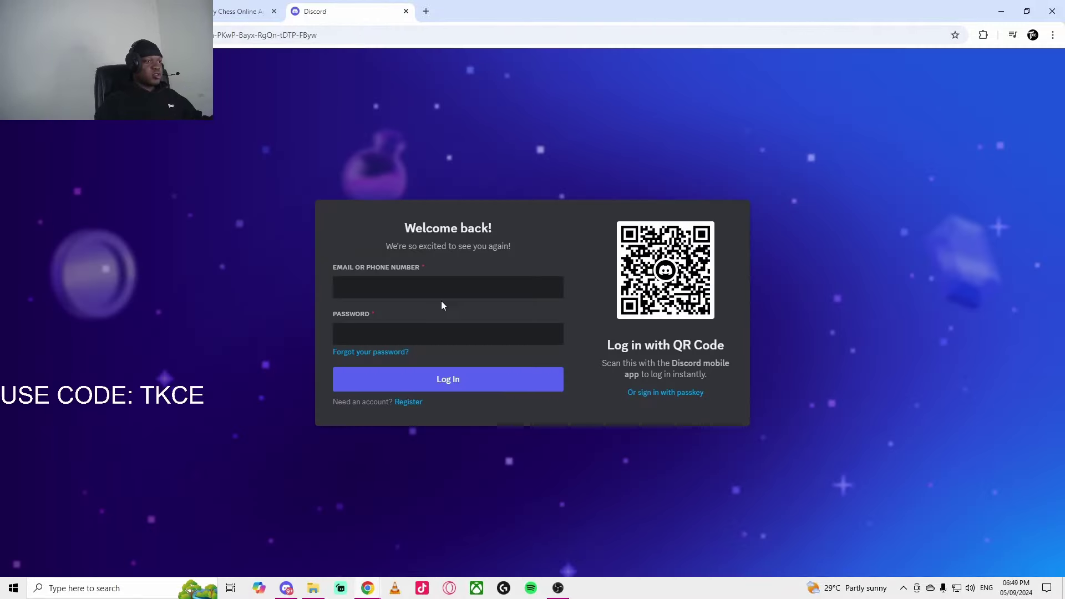
- Log in to Discord and redeem the promotion's free month of Nitro Monthly
left_click(427, 288)
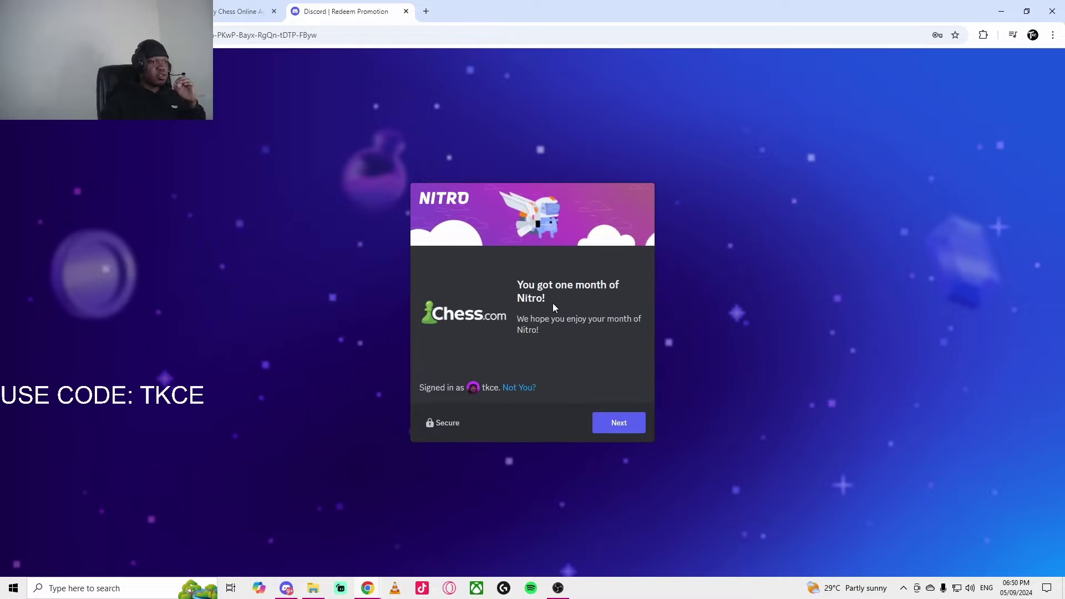
left_click(616, 430)
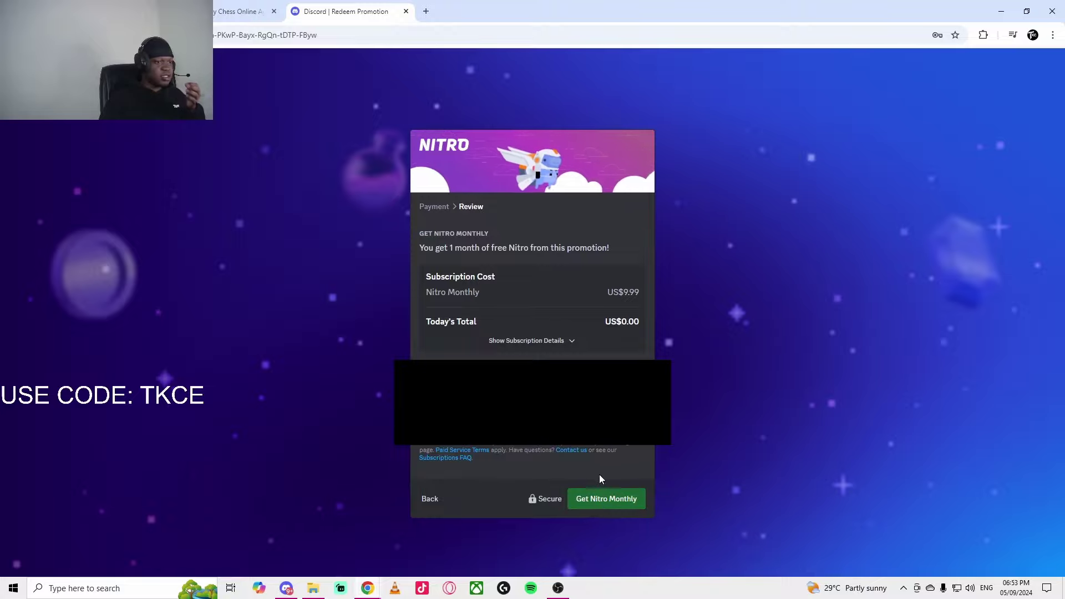
left_click(606, 503)
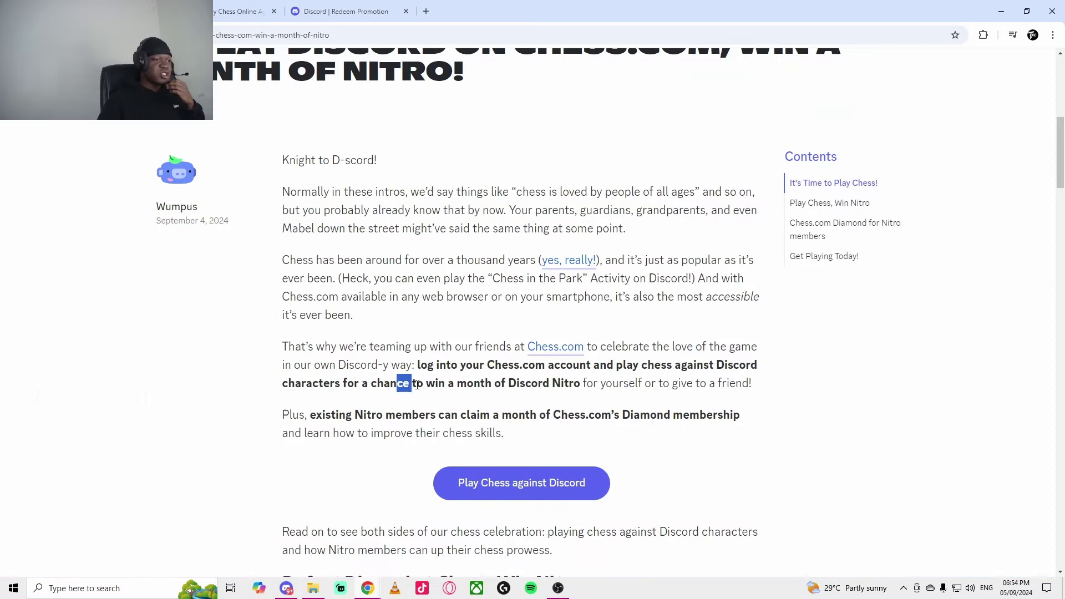
left_click_drag(417, 385, 559, 383)
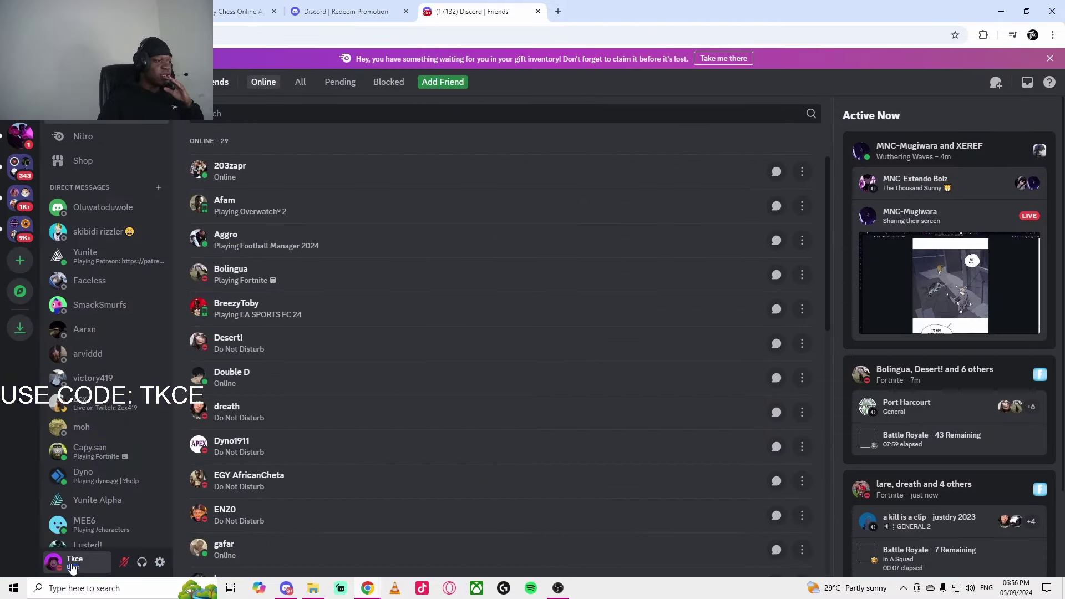
left_click(72, 569)
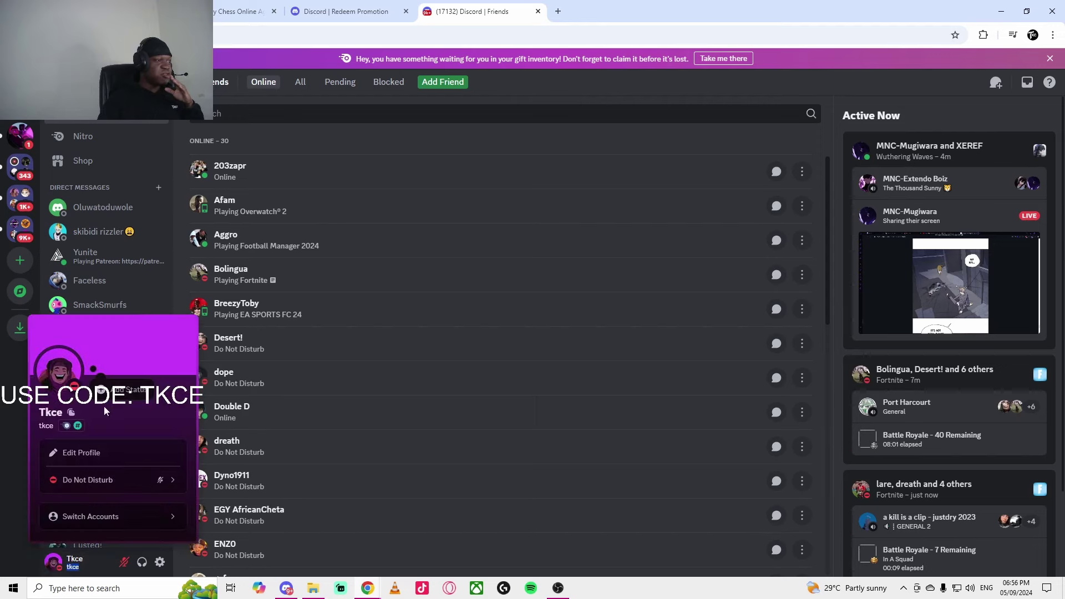
left_click(18, 463)
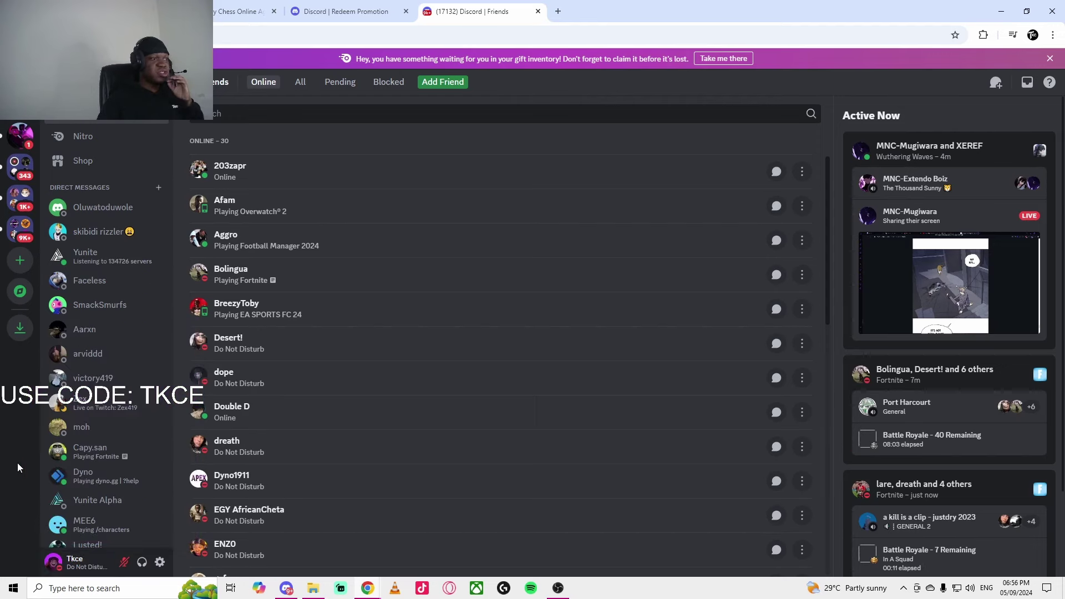
- Cancel the Nitro subscription in the Discord account's subscription settings, confirm the cancellation, and leave the settings
left_click(159, 562)
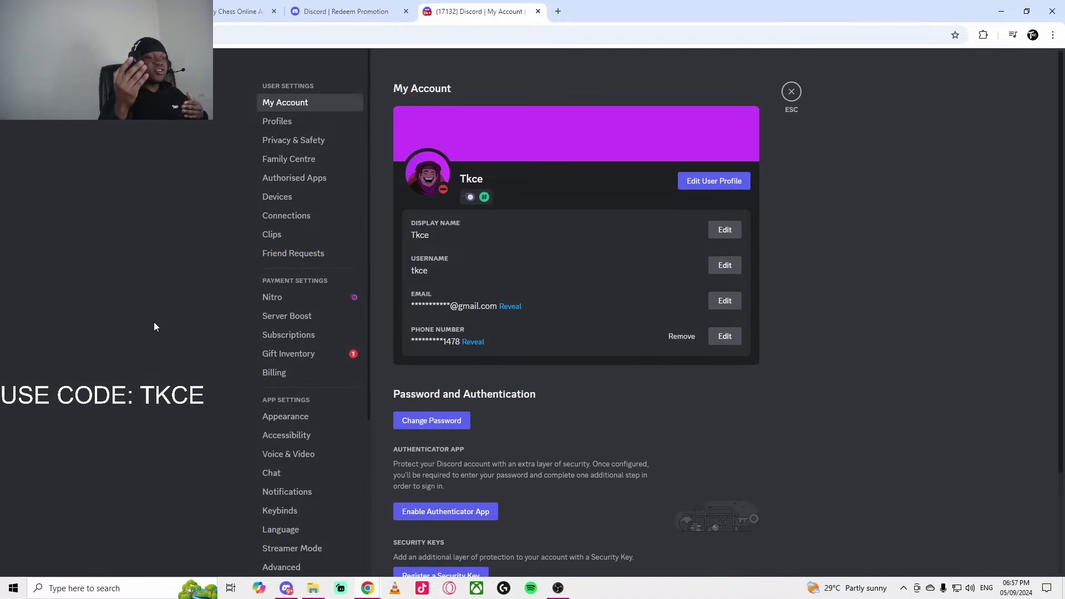
left_click(271, 333)
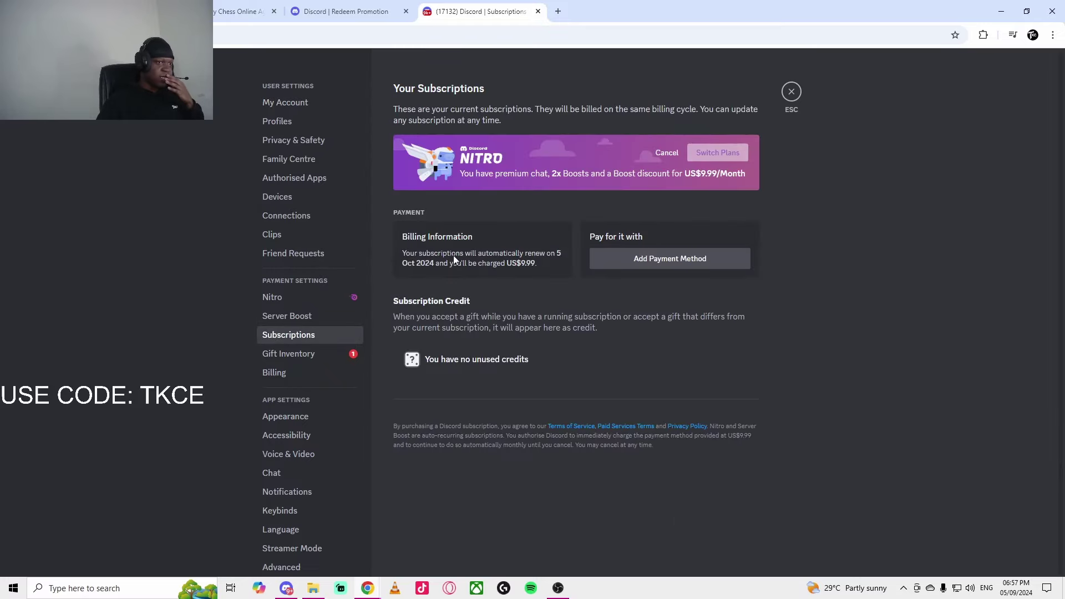
left_click(663, 157)
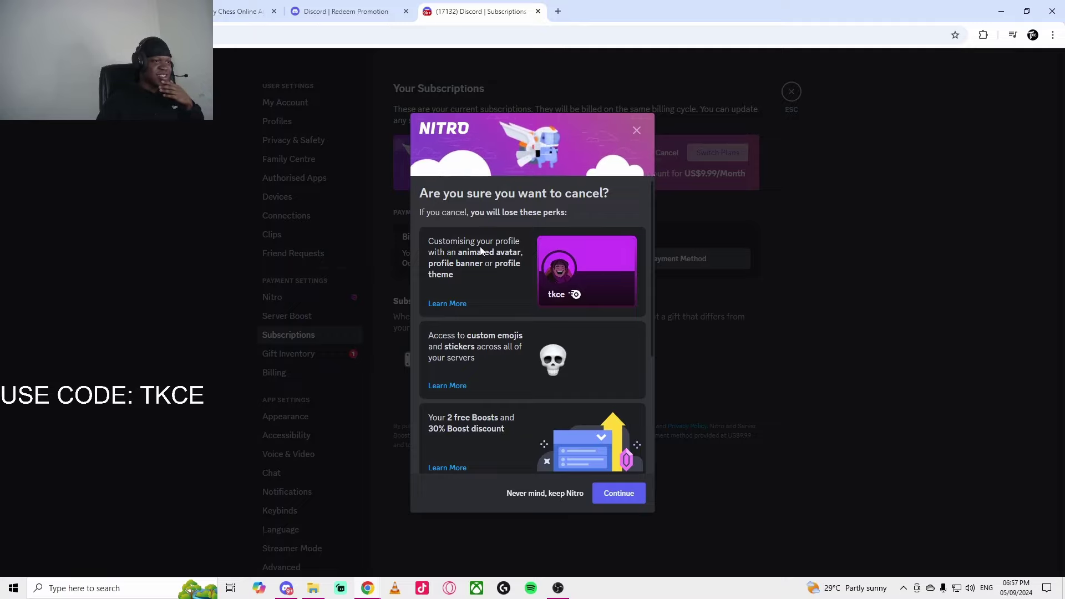
scroll(477, 265, "down", 1)
scroll(511, 389, "down", 2)
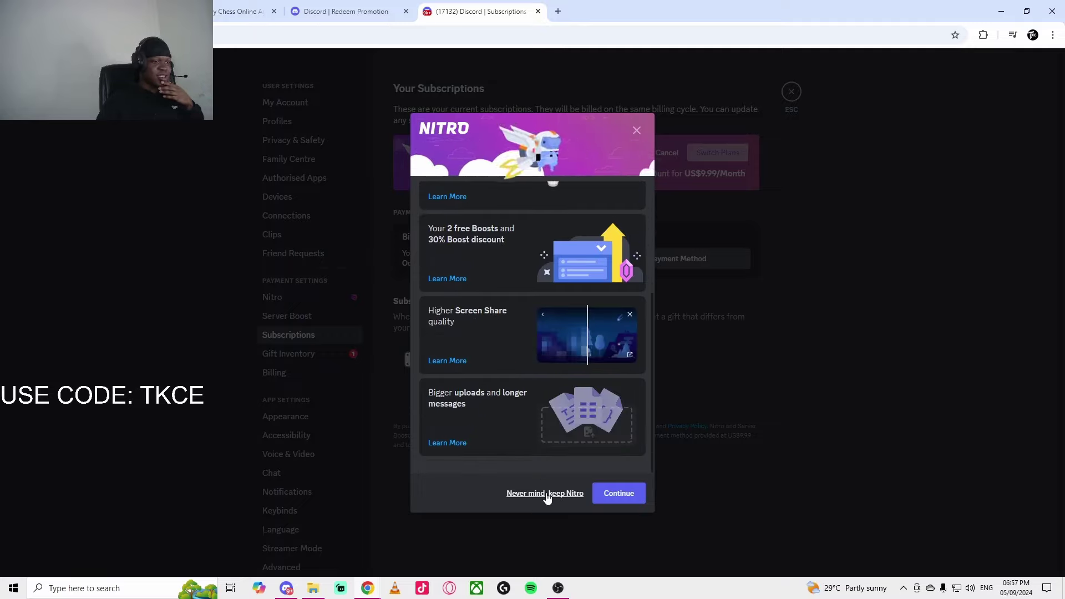
left_click(616, 494)
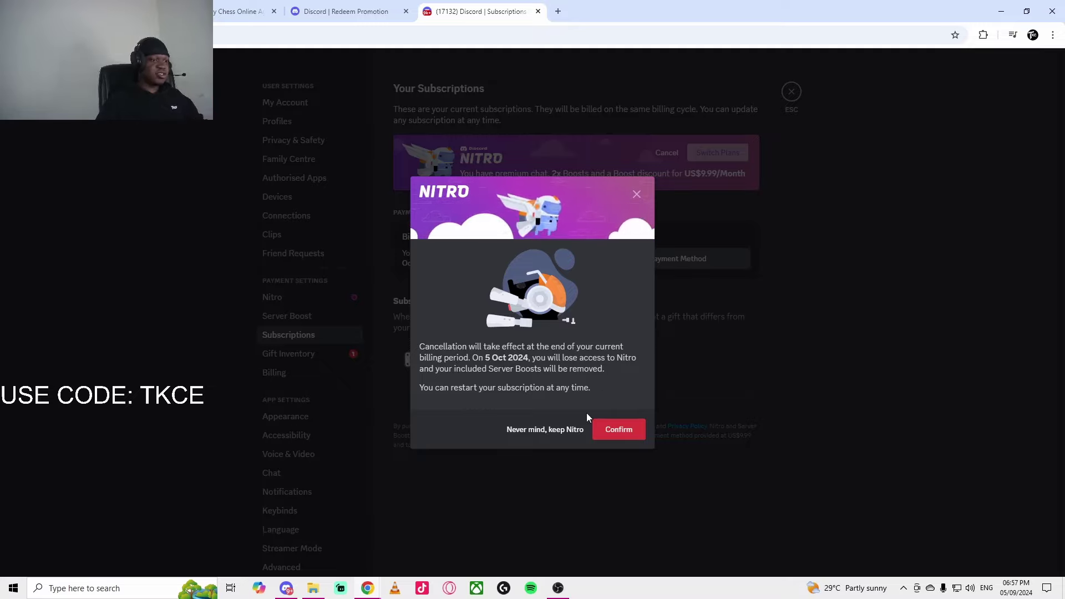
left_click(619, 432)
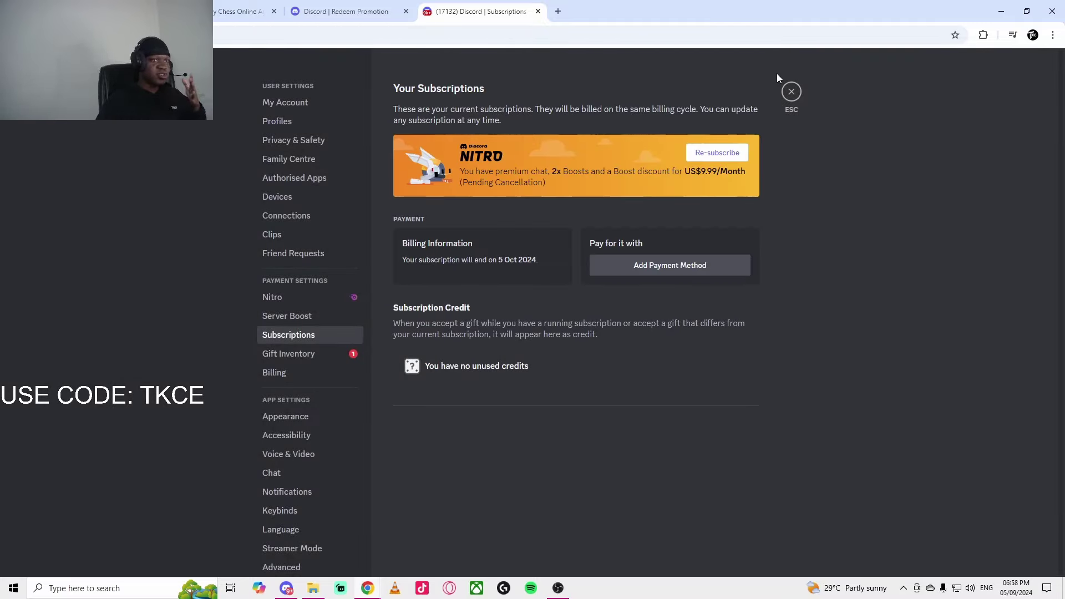
left_click(792, 91)
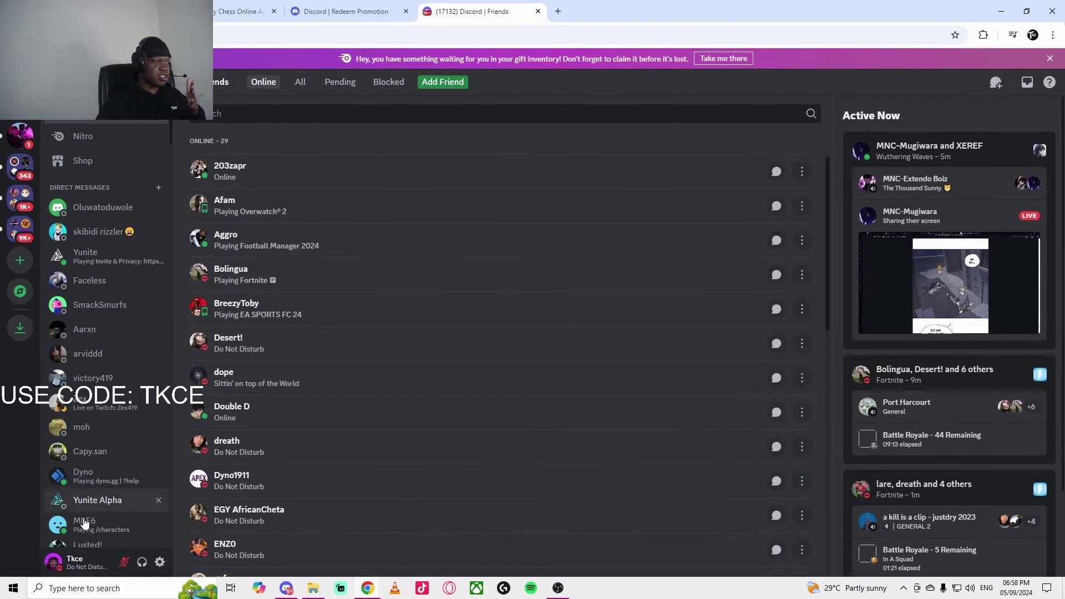
- Open the first server in the server list and look over its server options
left_click(16, 135)
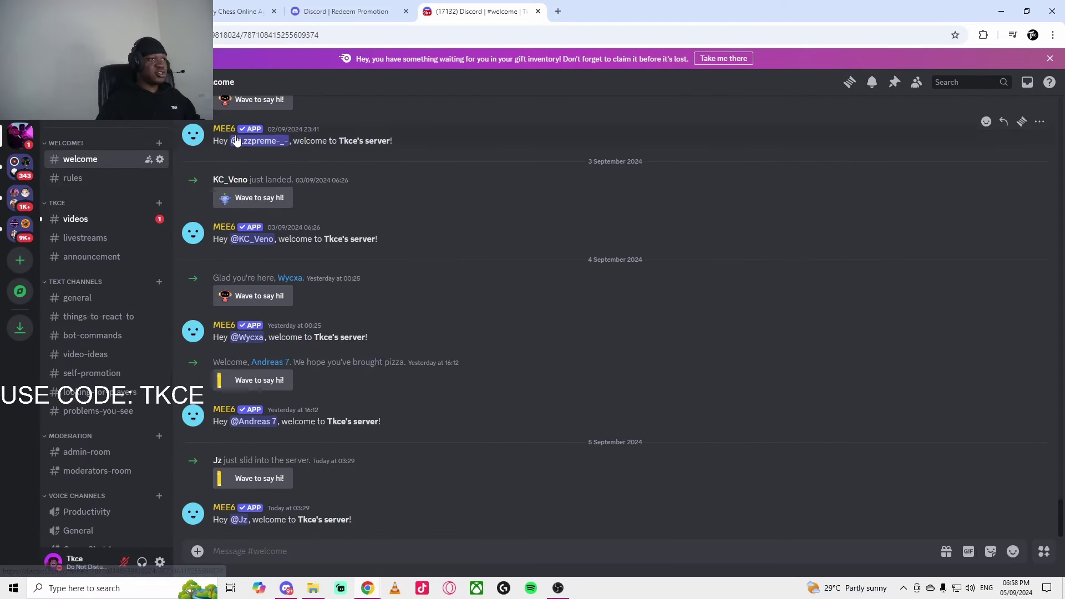
left_click(90, 133)
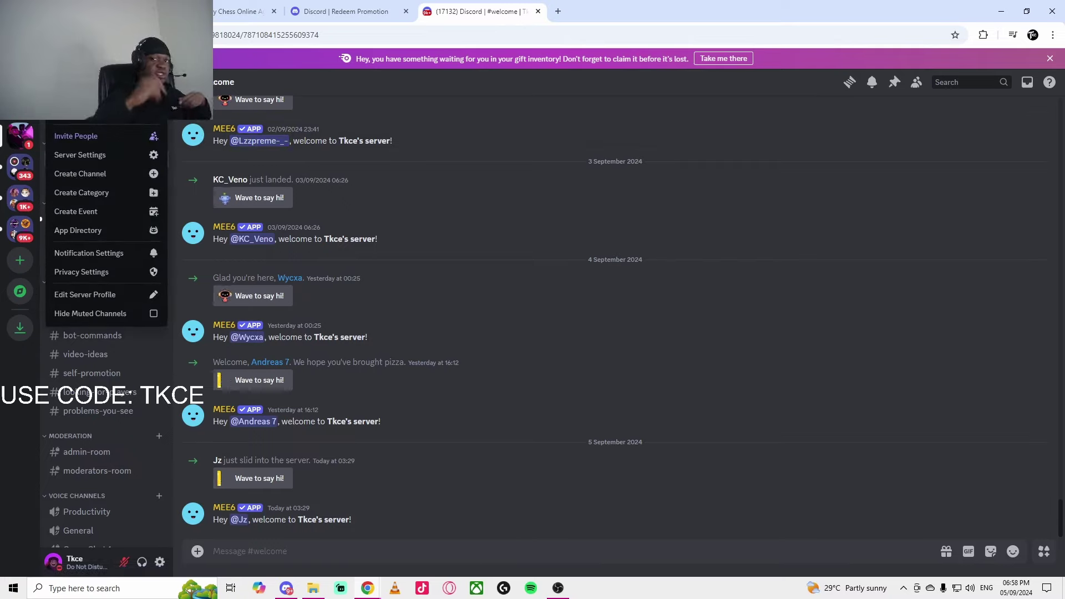
key("Escape")
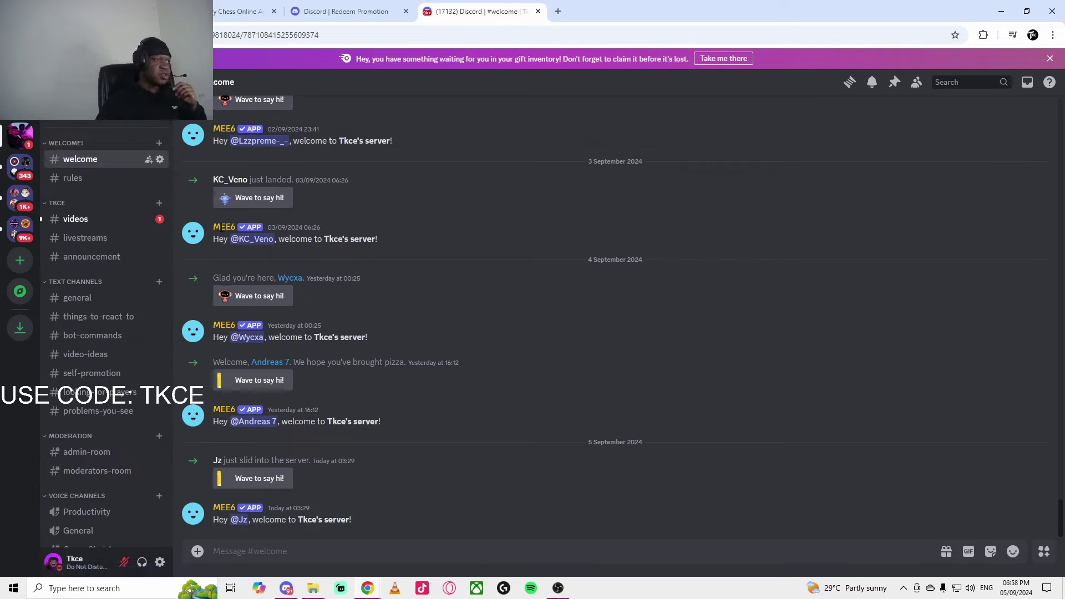